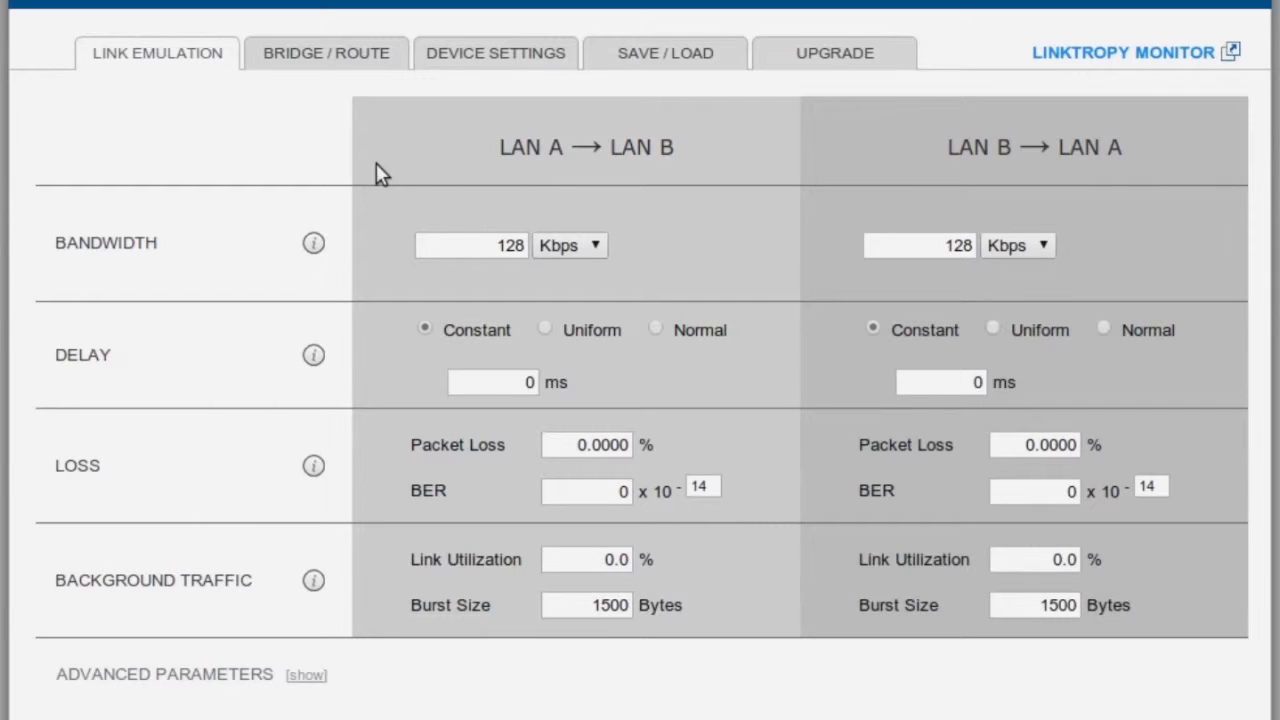
Step: Set the bandwidth in both directions to 45 Mbps
double_click(479, 248)
type("45")
left_click(576, 251)
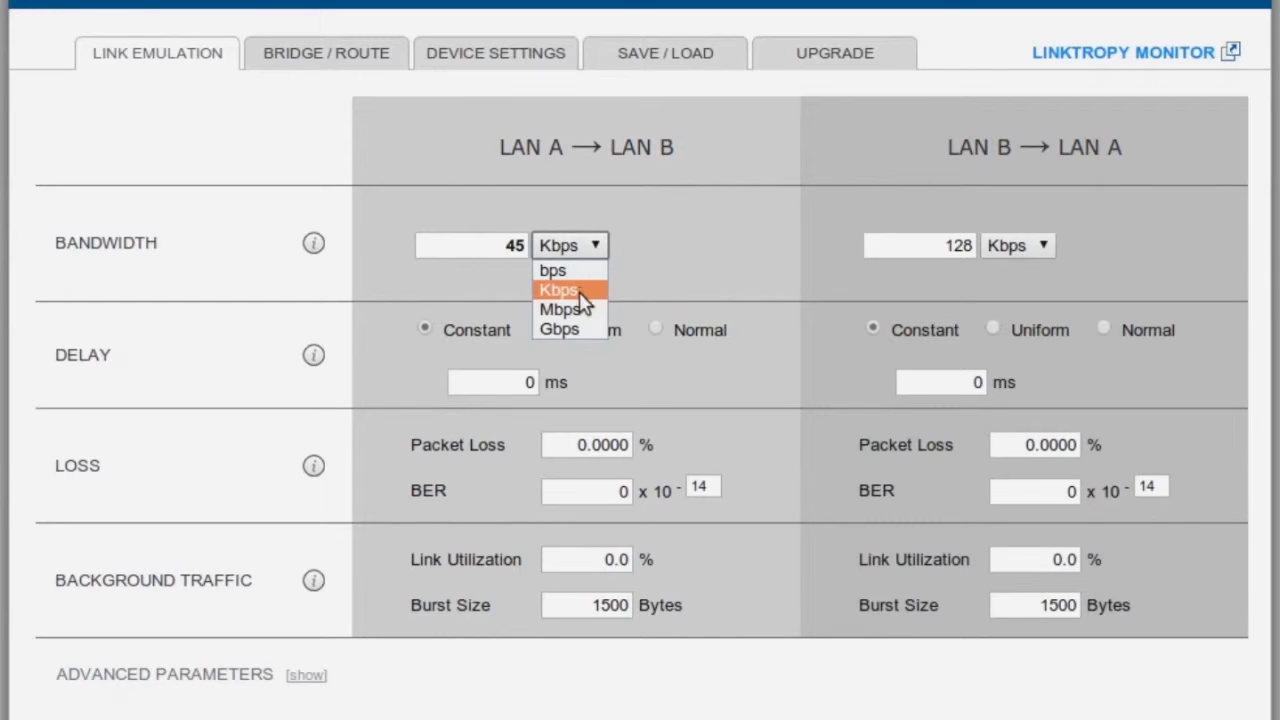
left_click(562, 309)
double_click(945, 250)
type("45")
left_click(1022, 252)
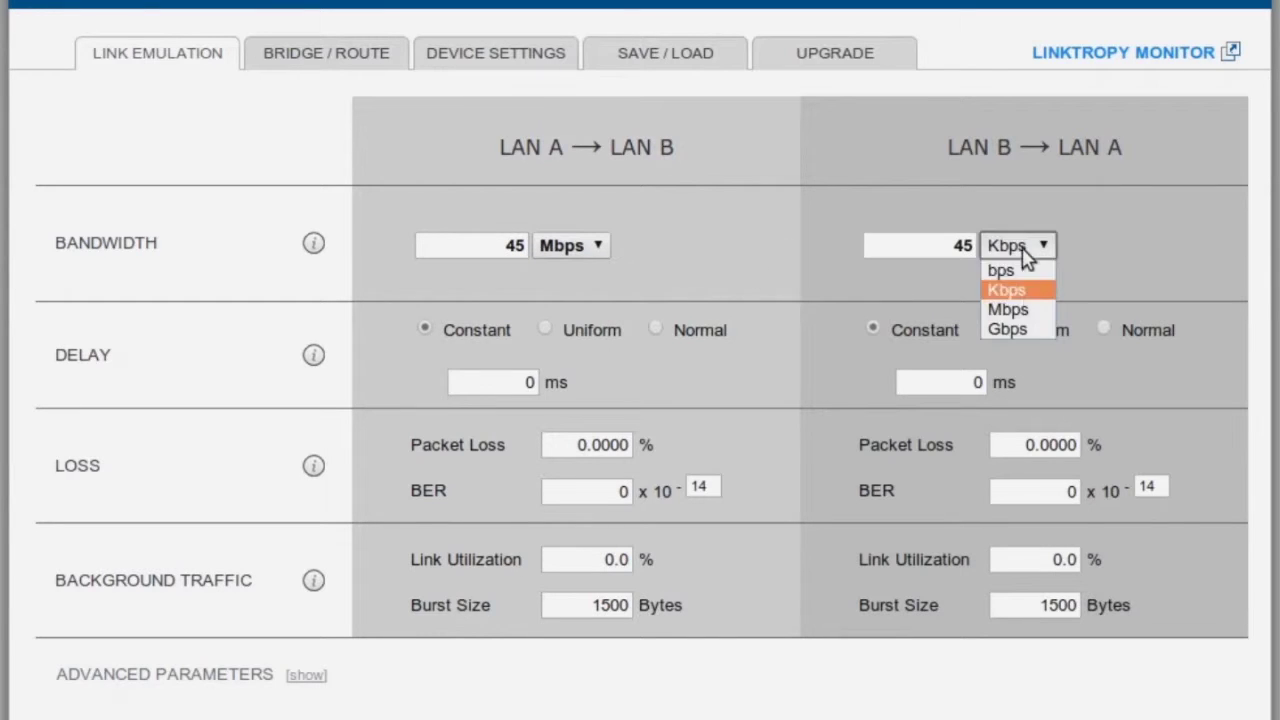
left_click(1030, 309)
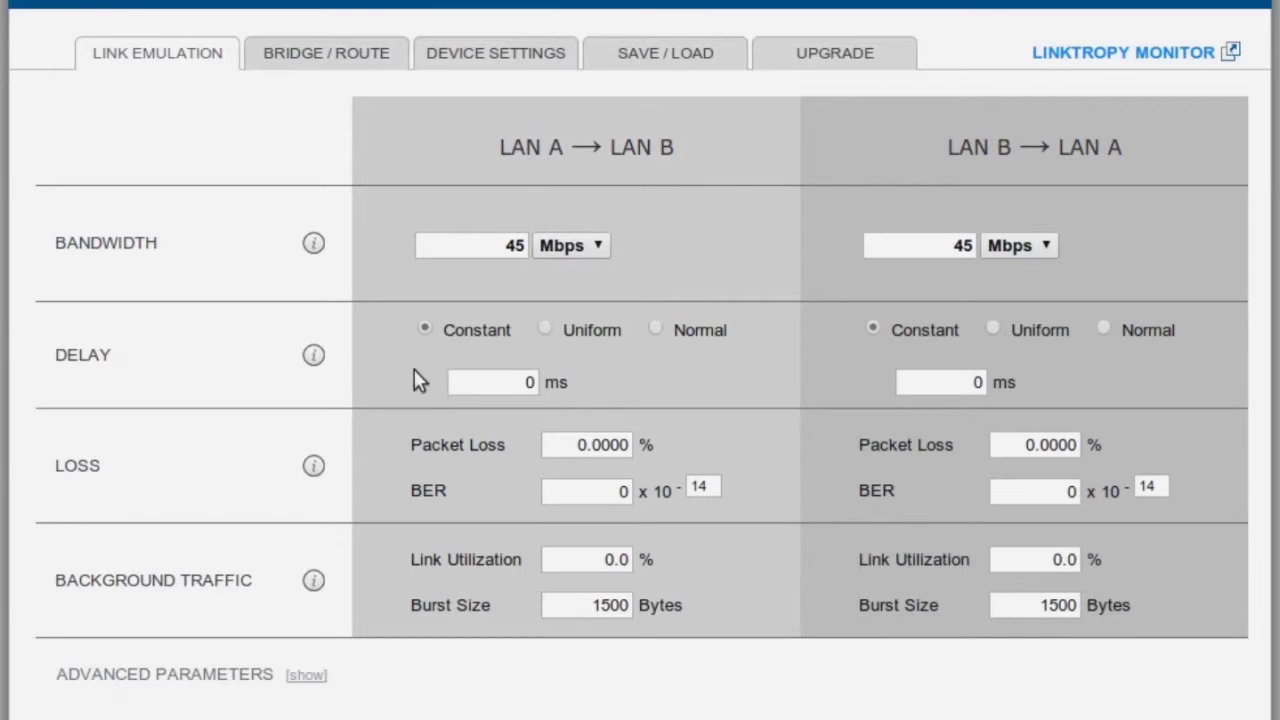
Step: Give both directions a constant delay of 40 ms
double_click(494, 382)
type("40")
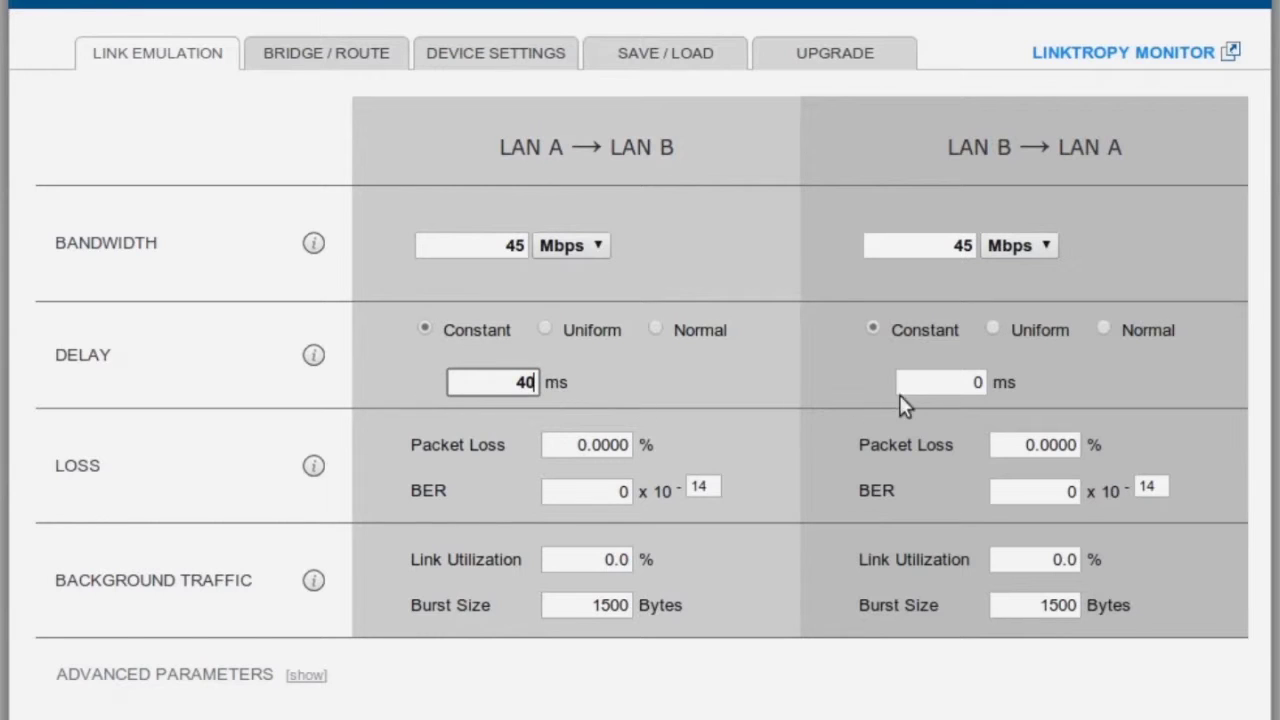
double_click(903, 383)
type("40")
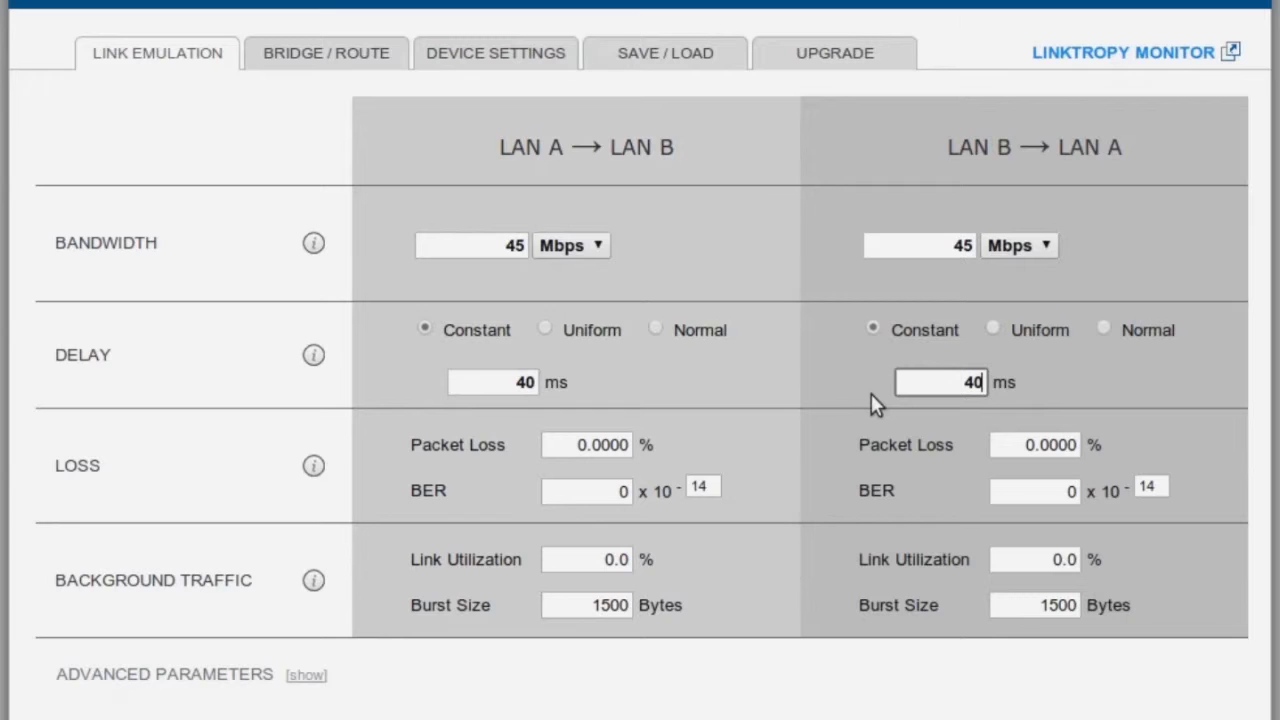
left_click(650, 398)
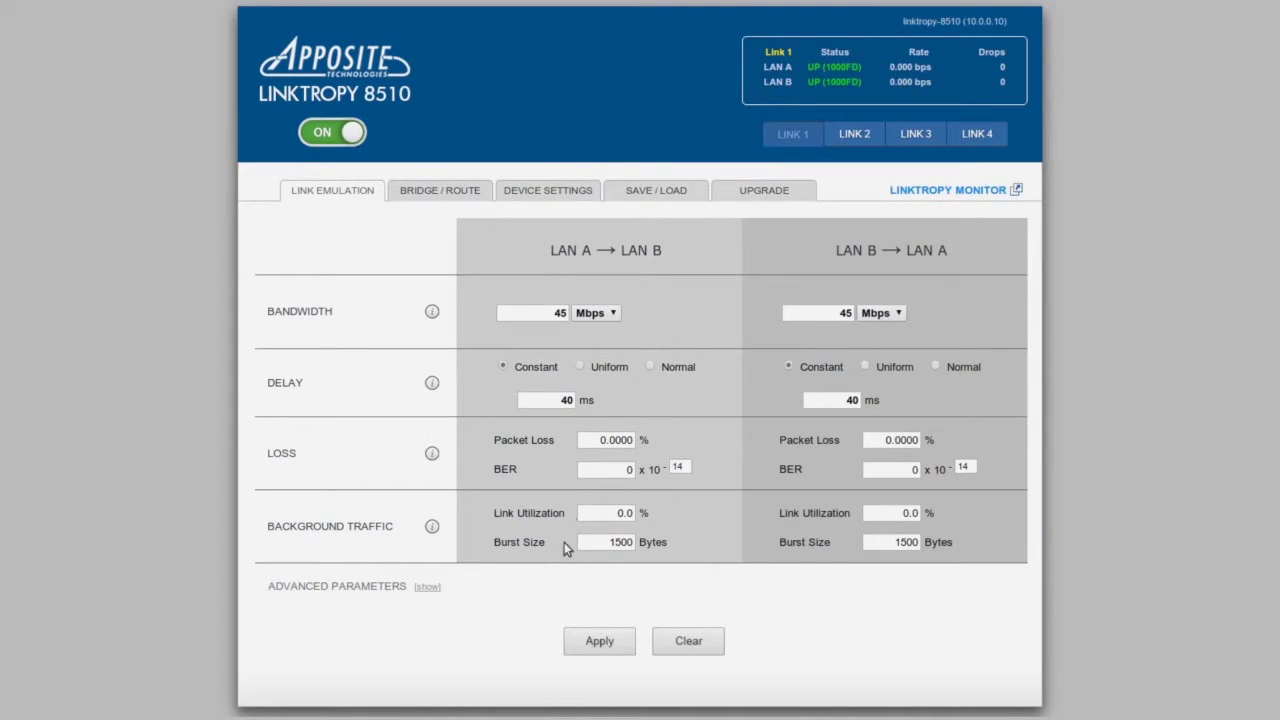
Step: Apply the 45 Mbps, 40 ms link settings until 'Configuration Updated' appears
left_click(596, 641)
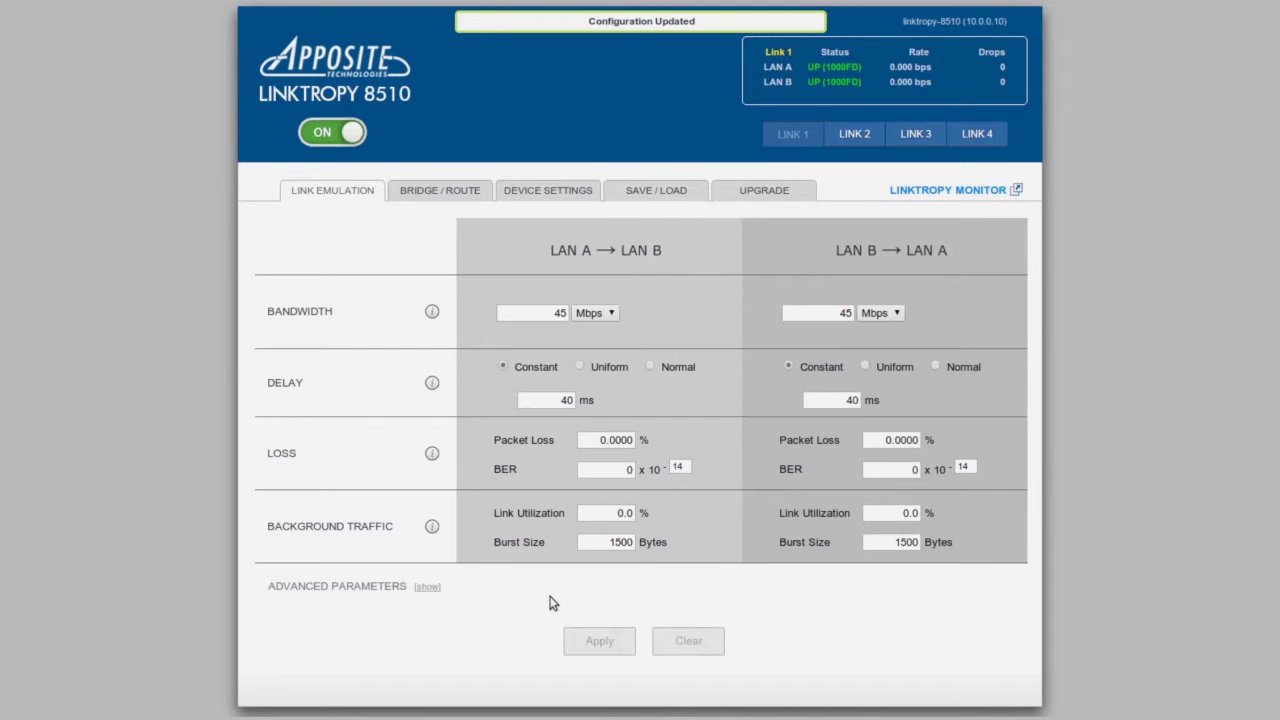
Step: In the FTP session, run 'get file30M /dev/null' to download the 30 MB file over the link
key("alt+Tab")
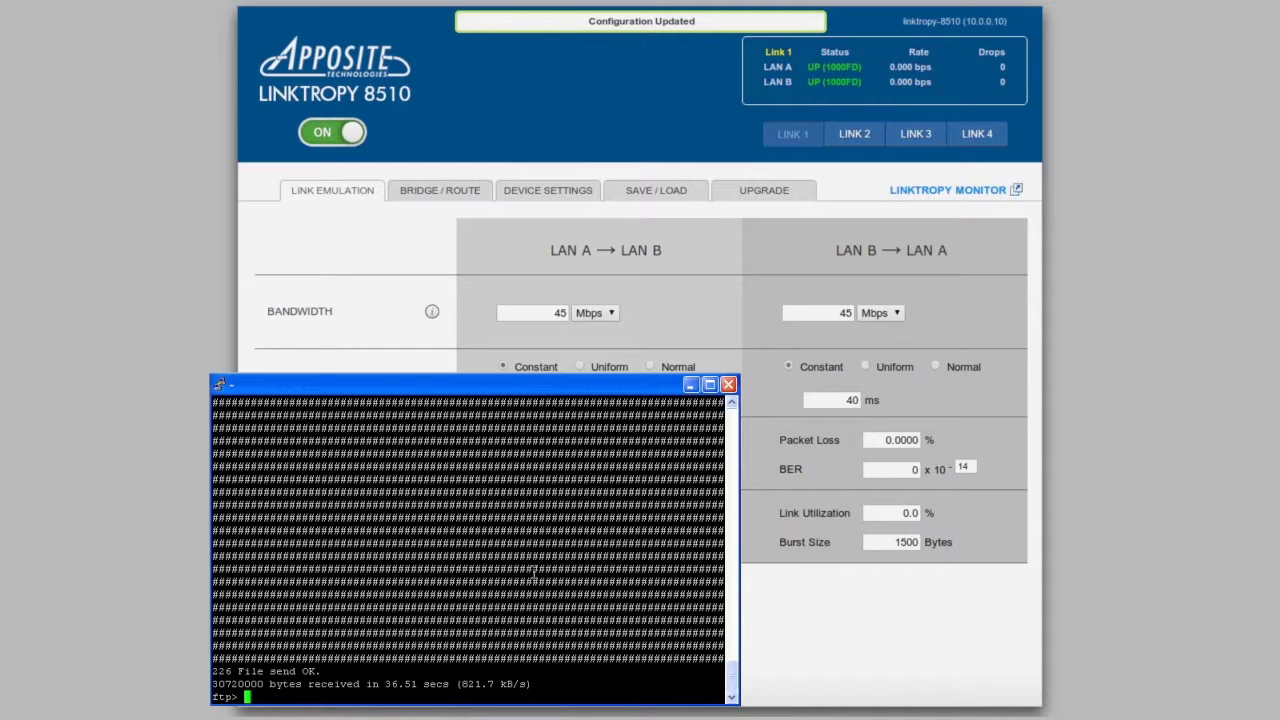
type("get file30M /dev/null")
key("Return")
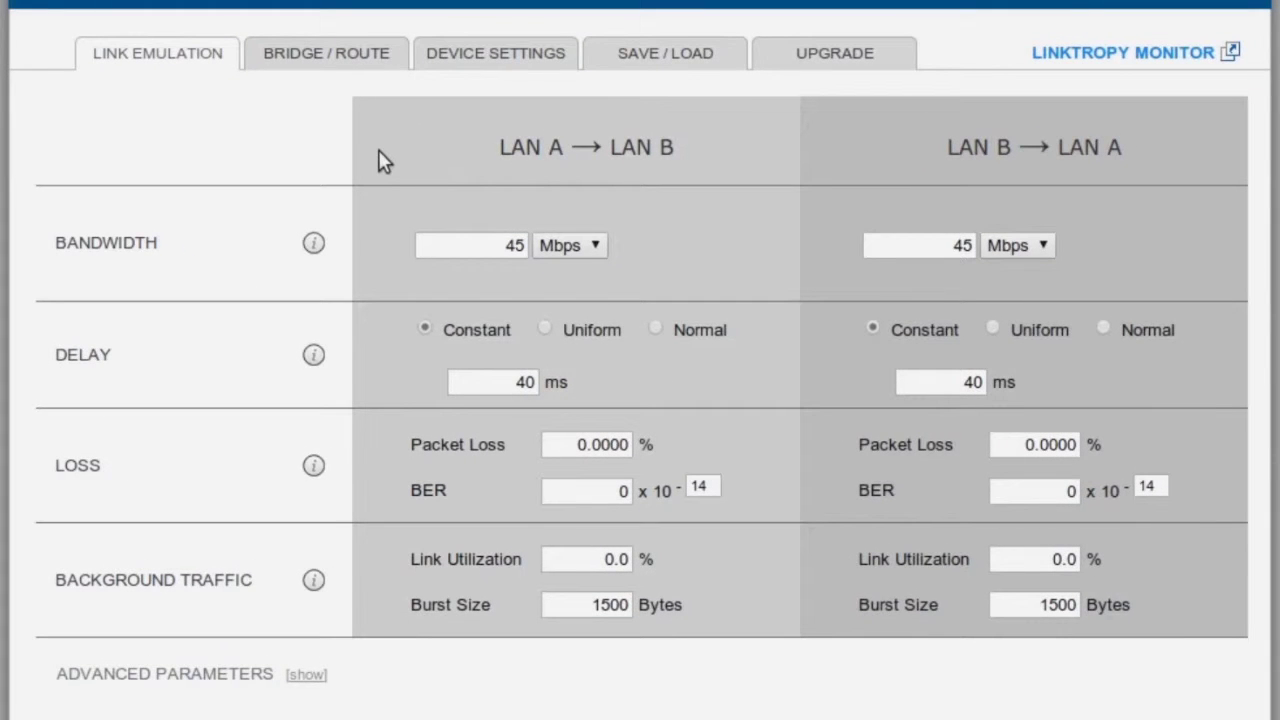
Step: Set bandwidth to 3 Mbps LAN A→LAN B and 512 Kbps LAN B→LAN A
double_click(500, 245)
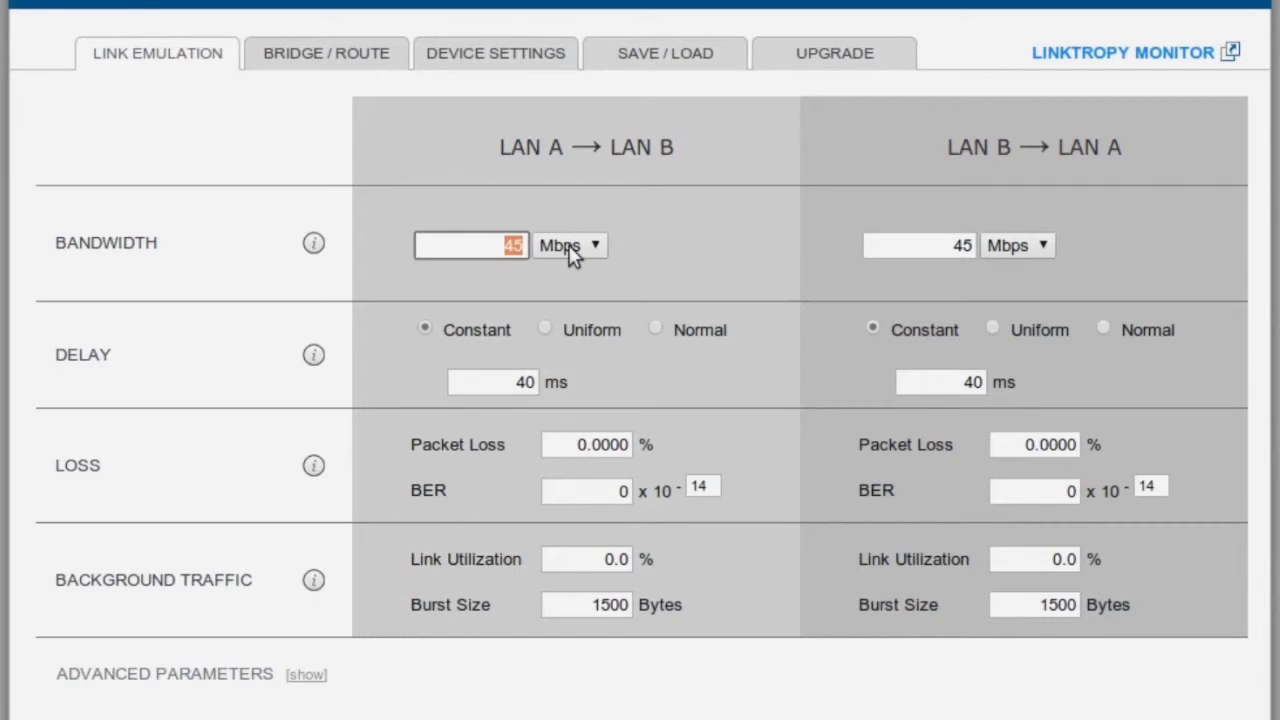
type("3")
double_click(955, 247)
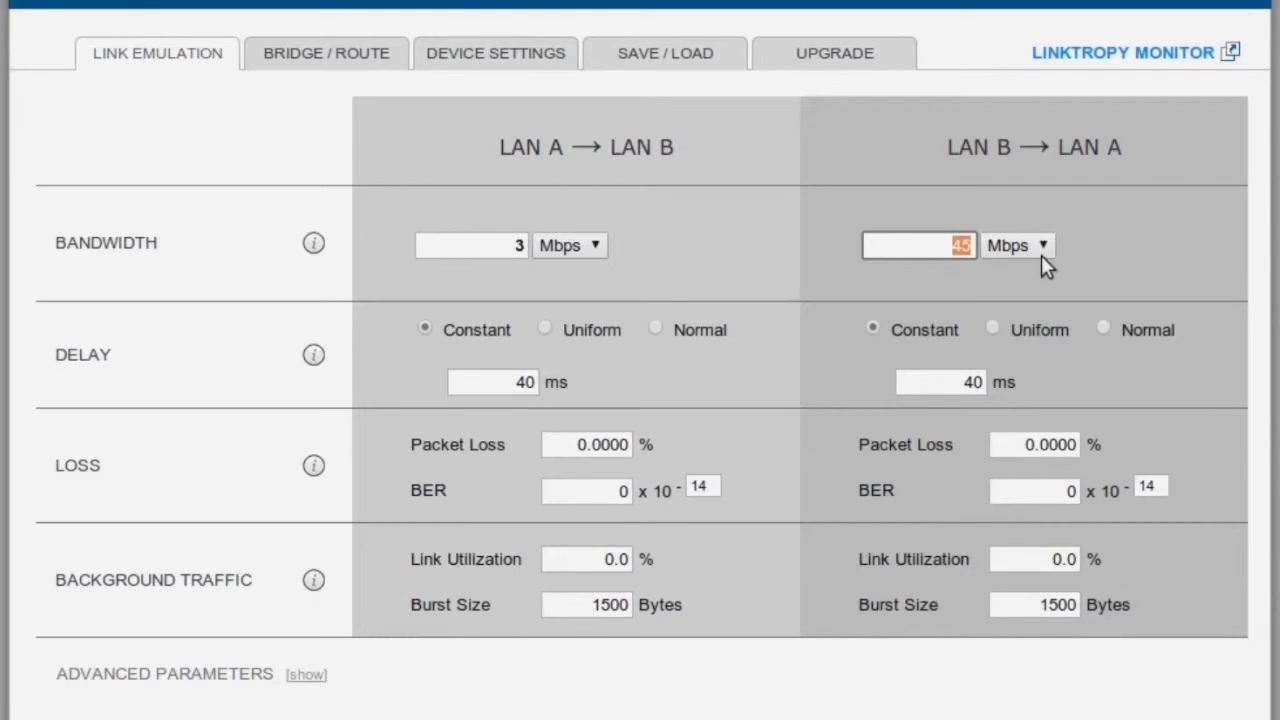
type("512")
left_click(1041, 255)
left_click(1037, 288)
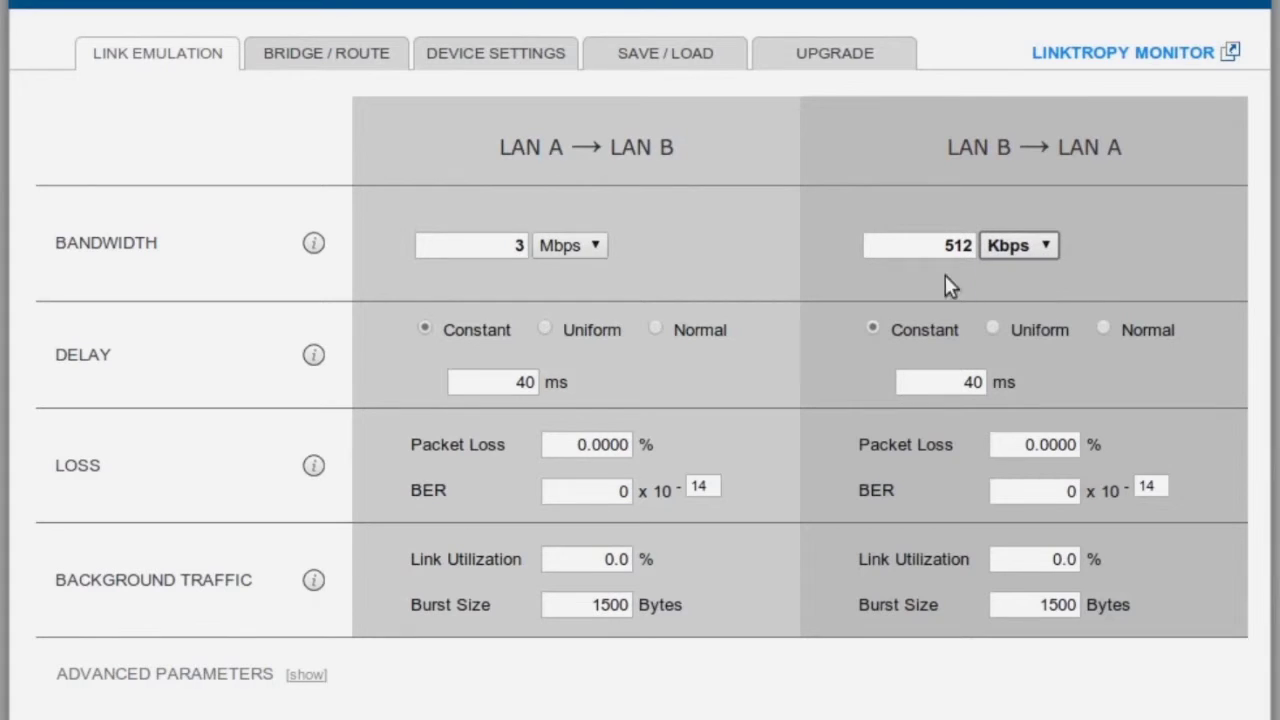
Step: Make delay uniform between 10 and 20 ms in both directions
left_click(545, 331)
left_click(491, 381)
type("1")
left_click(673, 381)
type("20")
left_click(791, 390)
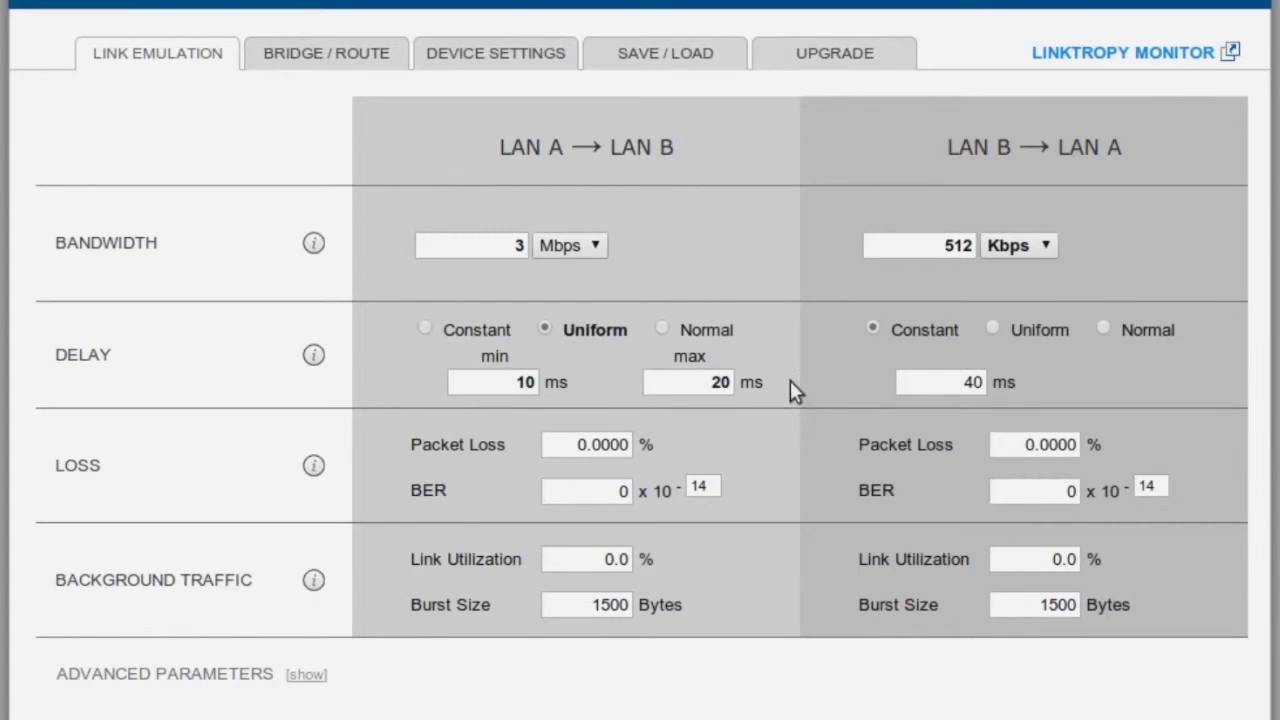
left_click(992, 330)
left_click(958, 386)
type("10")
left_click(1120, 386)
type("20")
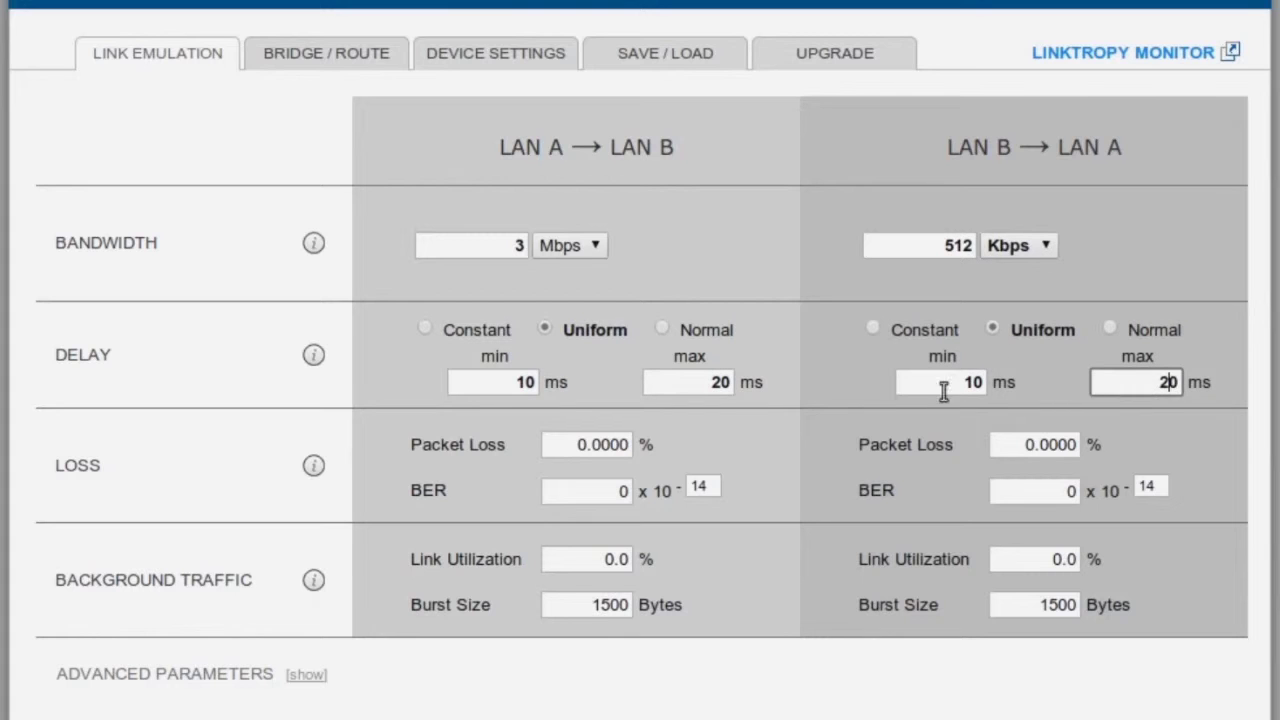
left_click(763, 443)
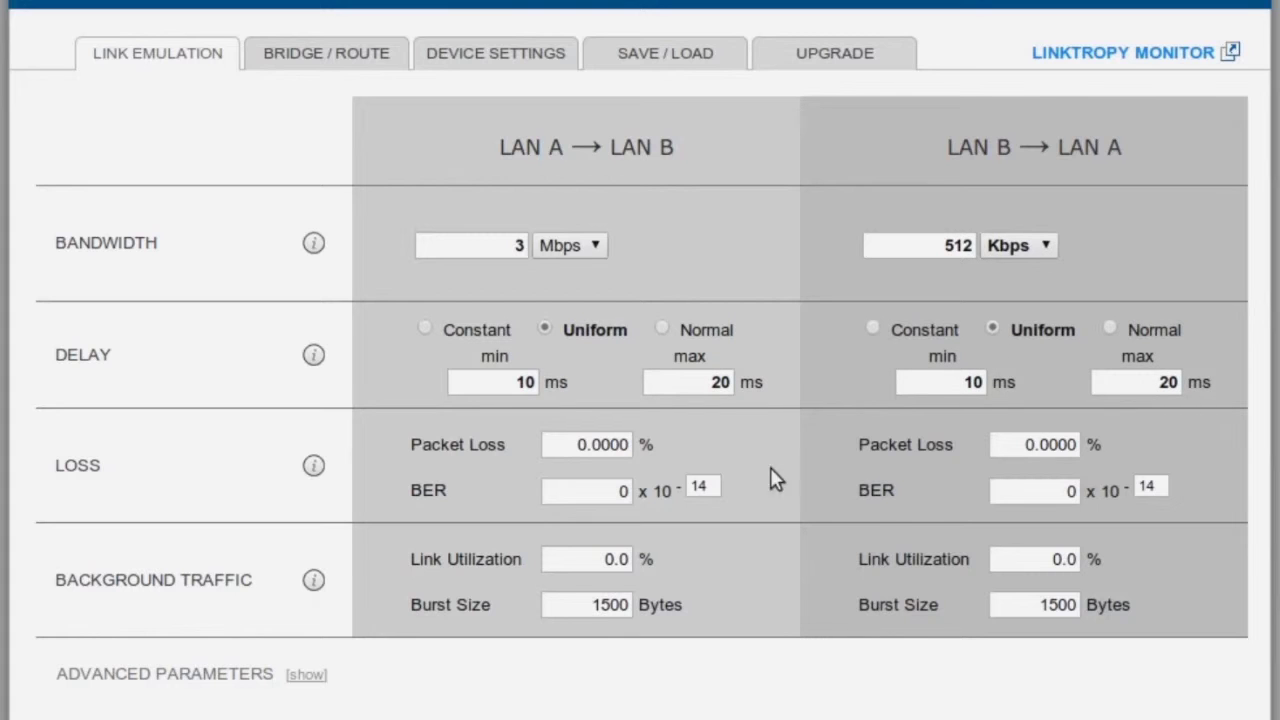
Step: Set LAN B→LAN A packet loss to 0.1%
left_click(1043, 444)
type("1")
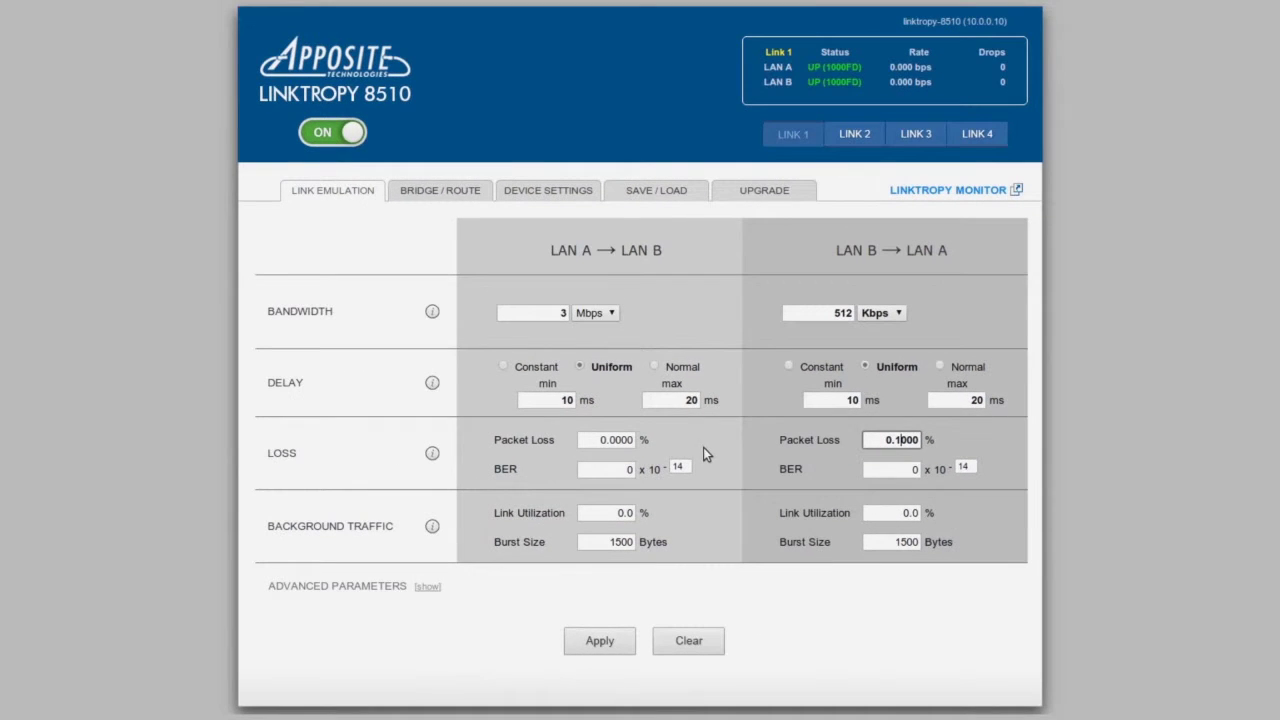
left_click(739, 456)
Step: Apply the DSL settings, then apply background utilization of 10% A→B and 60% B→A
left_click(597, 640)
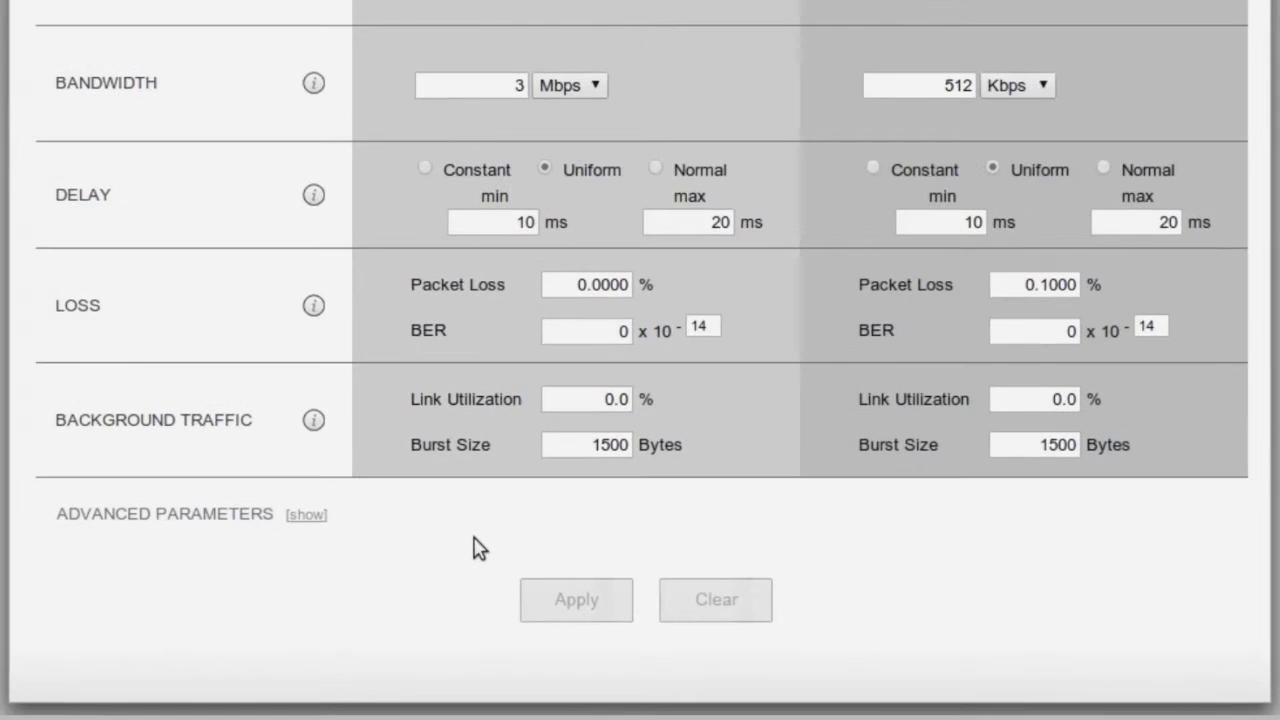
left_click(569, 400)
type("10")
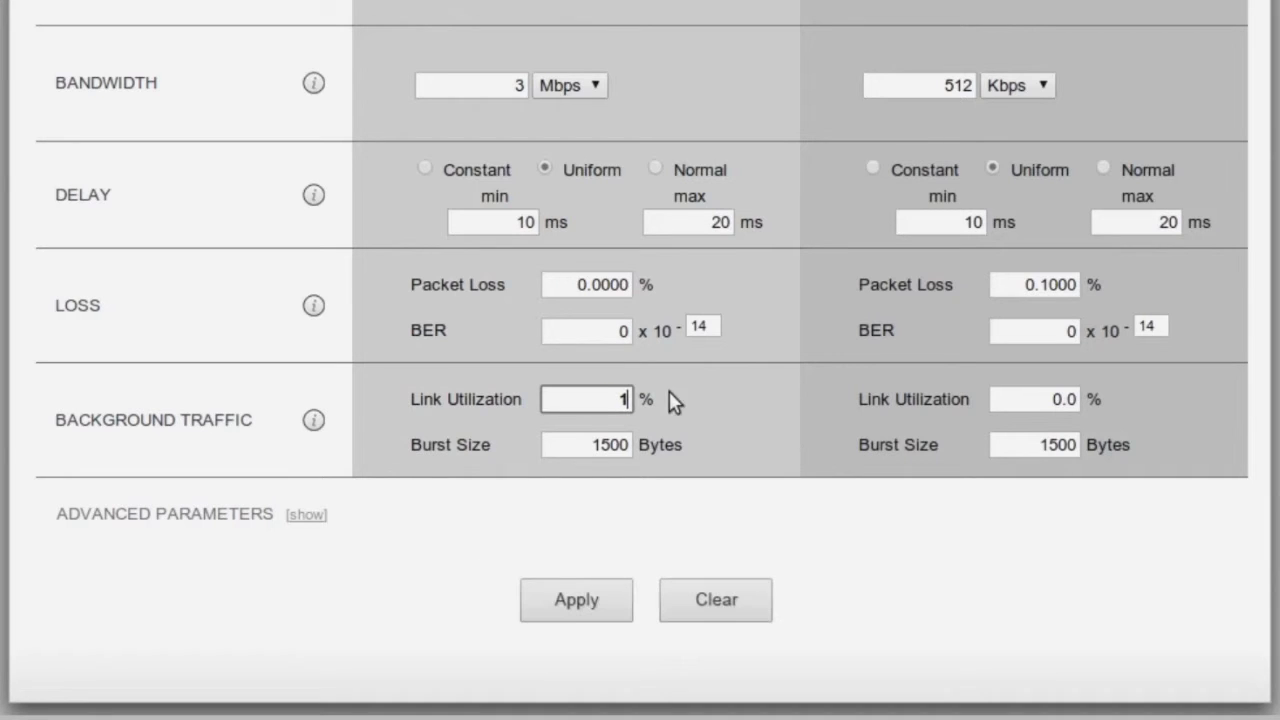
left_click(1000, 400)
type("60")
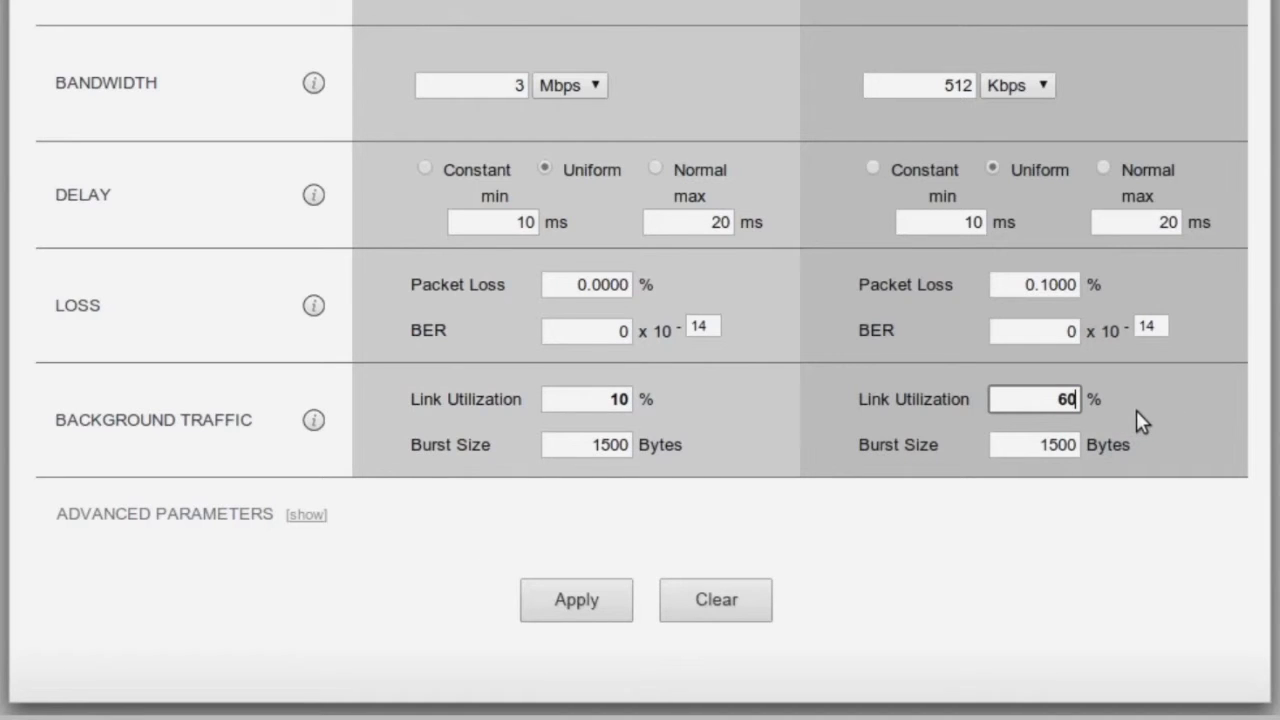
left_click(605, 605)
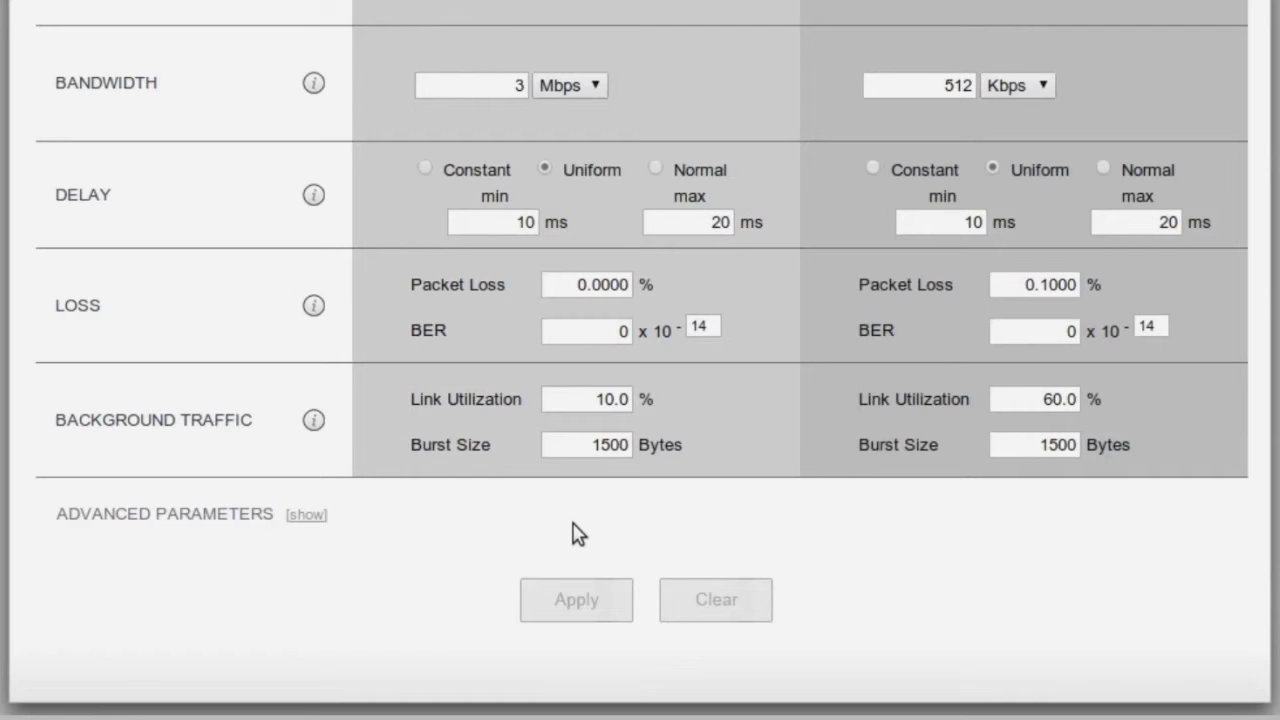
Step: Show the Advanced Parameters and scroll to the reordering, duplication, queue depth and framing overhead values
left_click(308, 515)
scroll(371, 503, "down", 3)
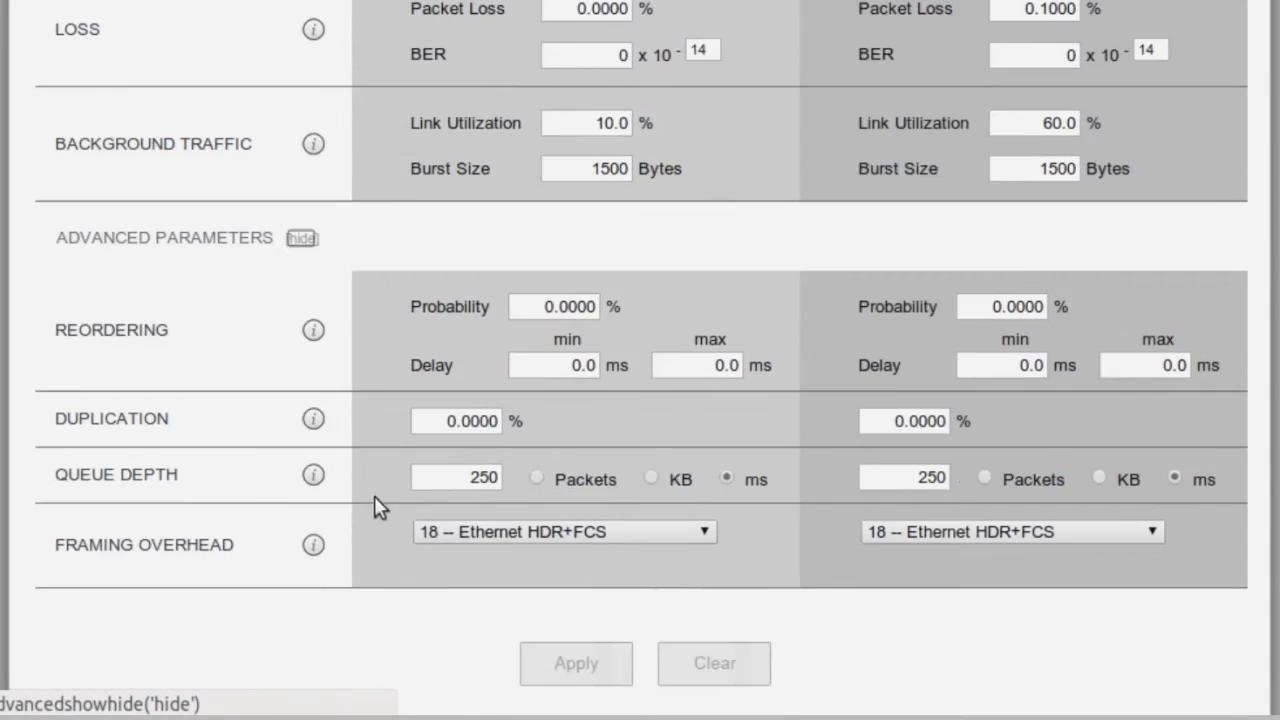